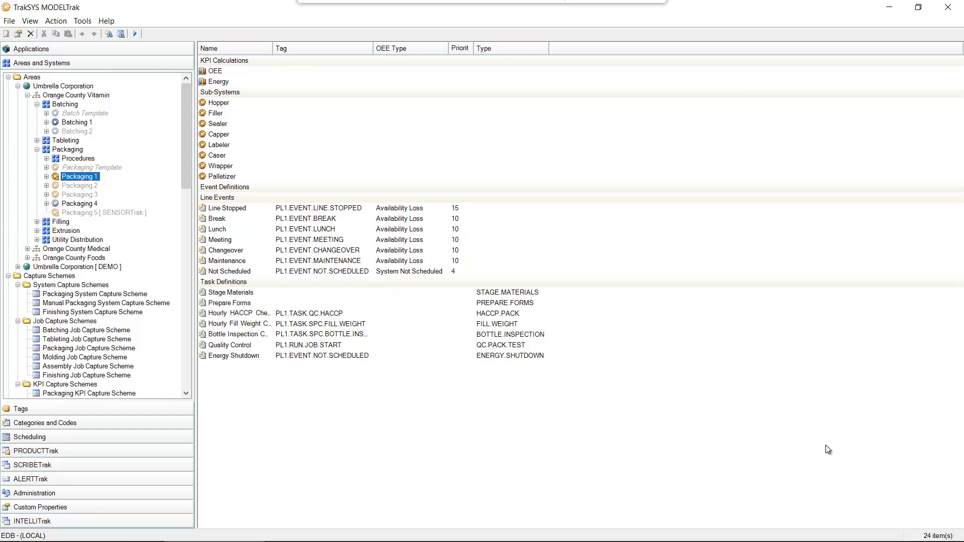
Step: Open the Tags area and list the existing access names, showing the three current connections
{"action": "left_click", "coordinate": [53, 410]}
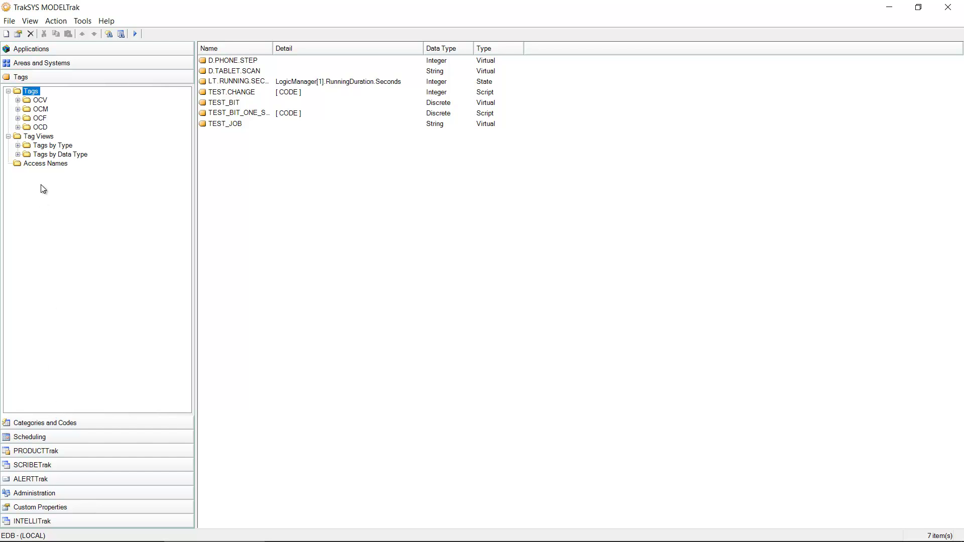
{"action": "left_click", "coordinate": [43, 167]}
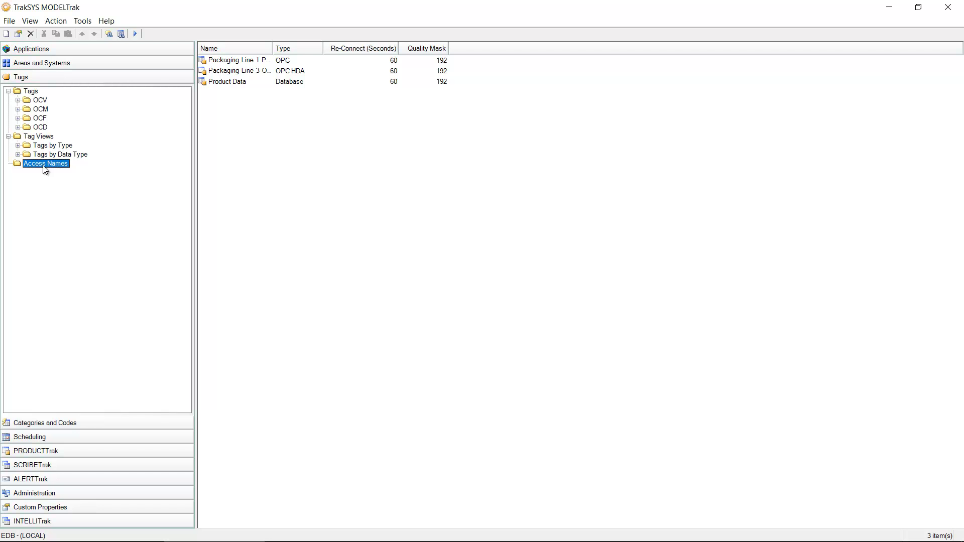
Step: Create a new OPC access name named 'Test OPC Source'
{"action": "right_click", "coordinate": [53, 162]}
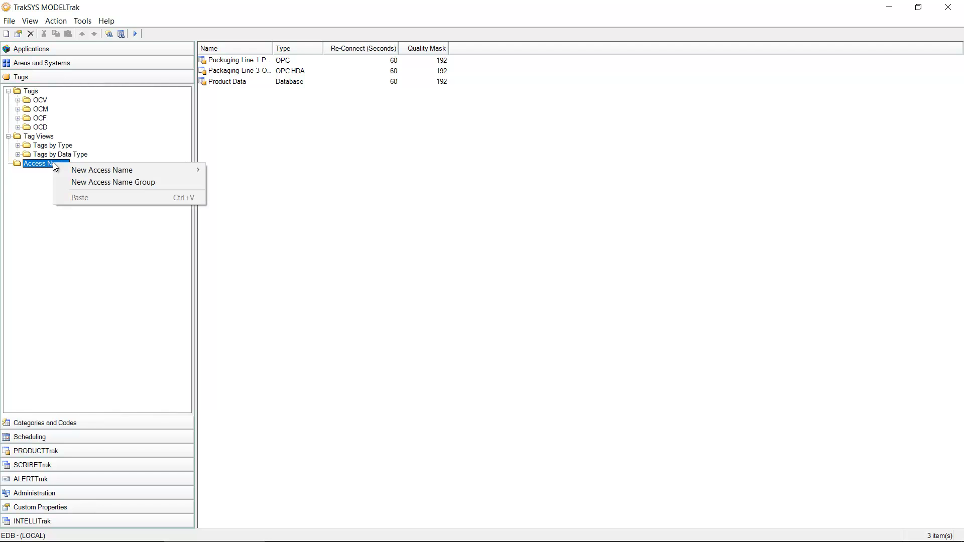
{"action": "mouse_move", "coordinate": [117, 173]}
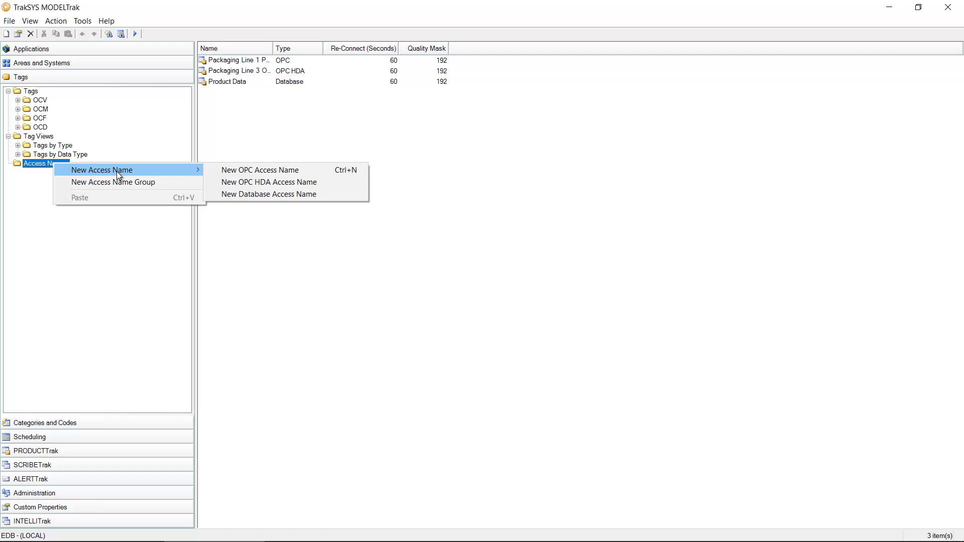
{"action": "left_click", "coordinate": [320, 175]}
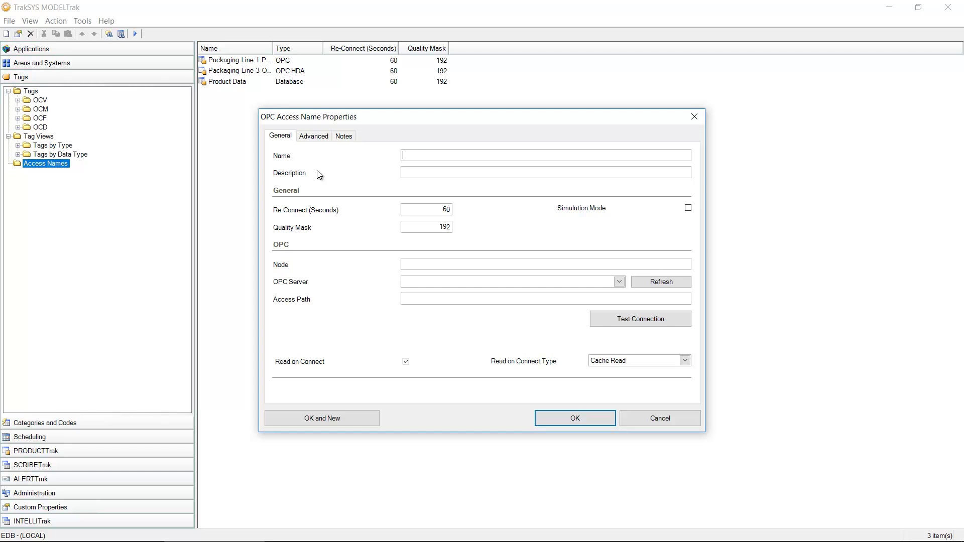
{"action": "type", "text": "Test OPC Source"}
Step: Refresh the server list, select Kepware.KEPServerEX.V5, and leave Read on Connect as Cache Read
{"action": "left_click", "coordinate": [621, 282]}
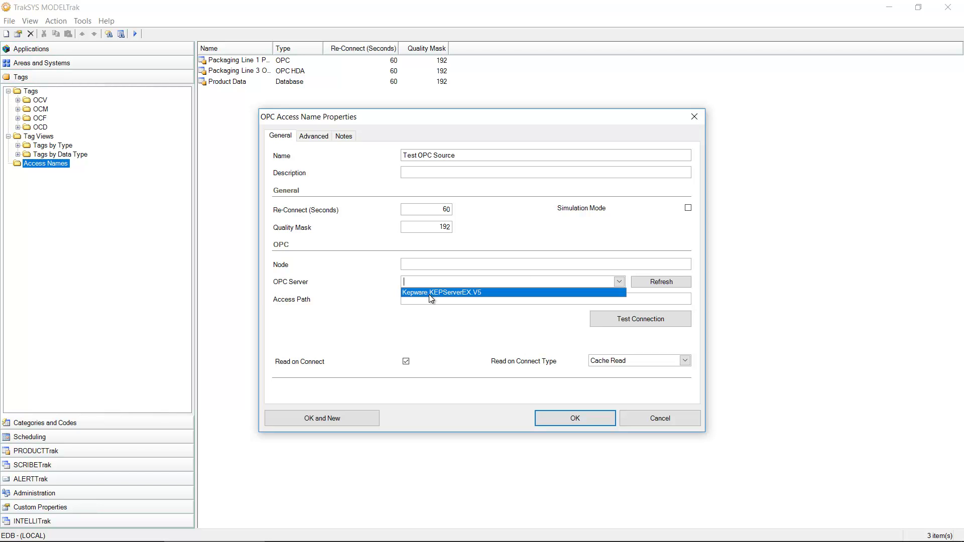
{"action": "left_click", "coordinate": [449, 314]}
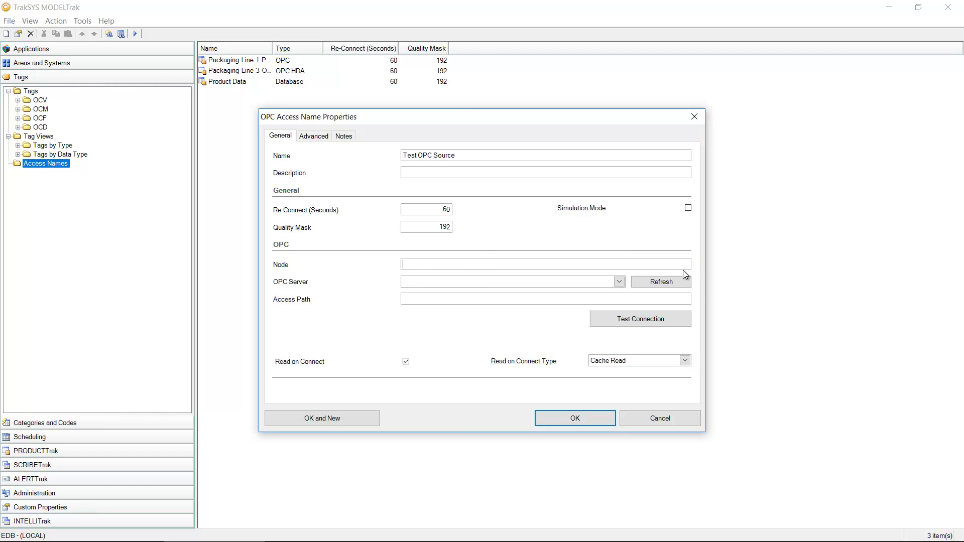
{"action": "left_click", "coordinate": [677, 284]}
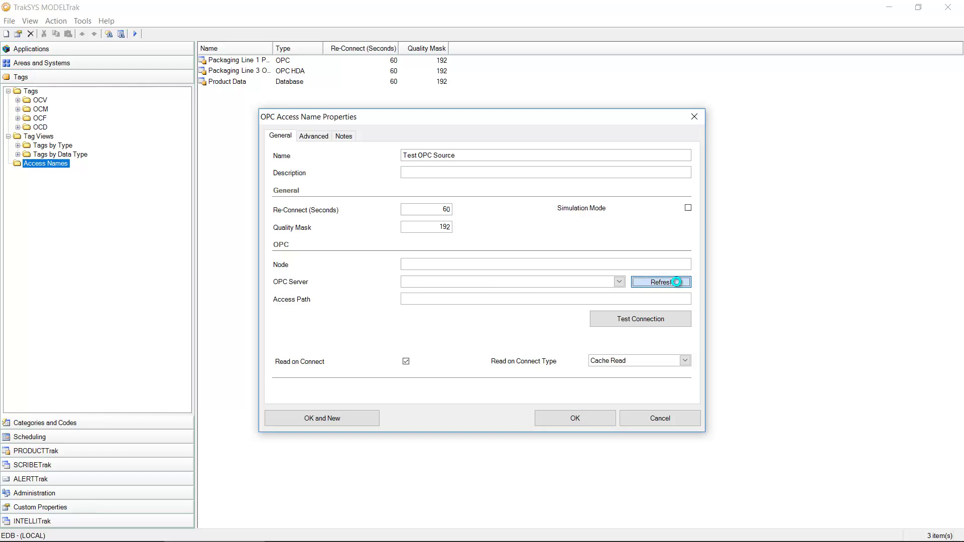
{"action": "left_click", "coordinate": [619, 282]}
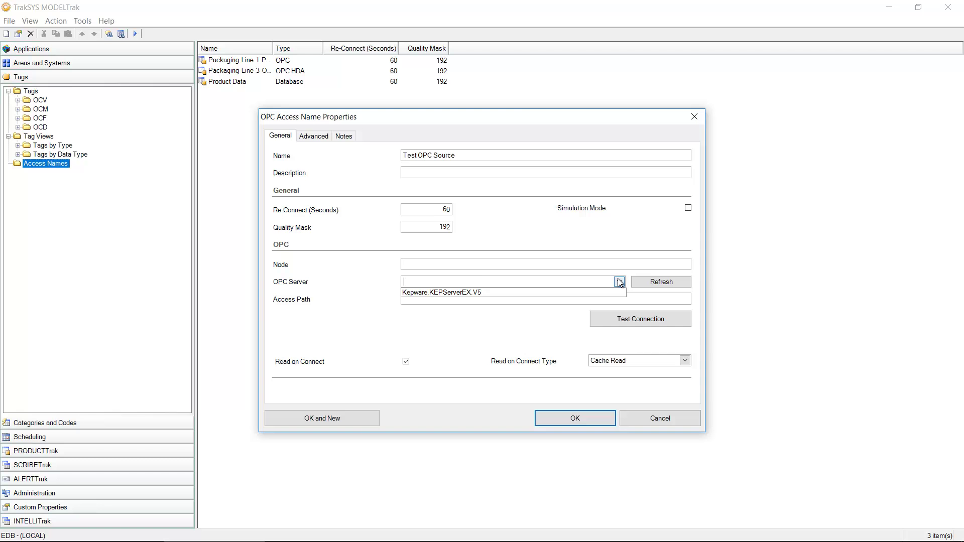
{"action": "left_click", "coordinate": [436, 293]}
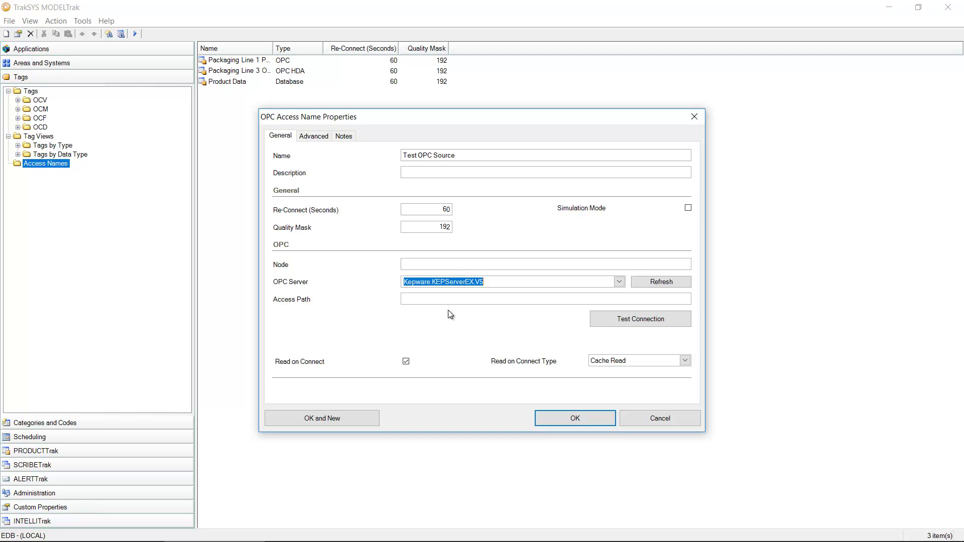
{"action": "left_click", "coordinate": [426, 301]}
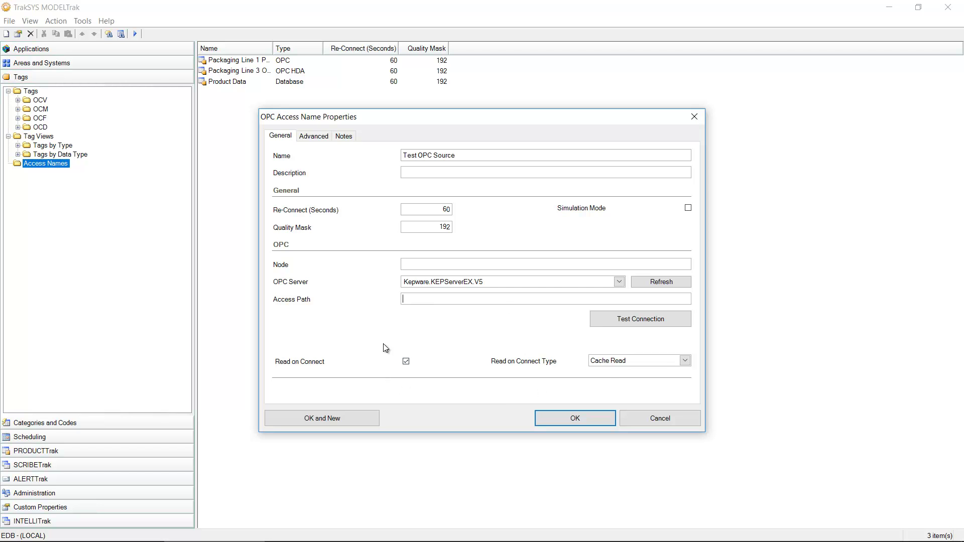
{"action": "left_click", "coordinate": [685, 360]}
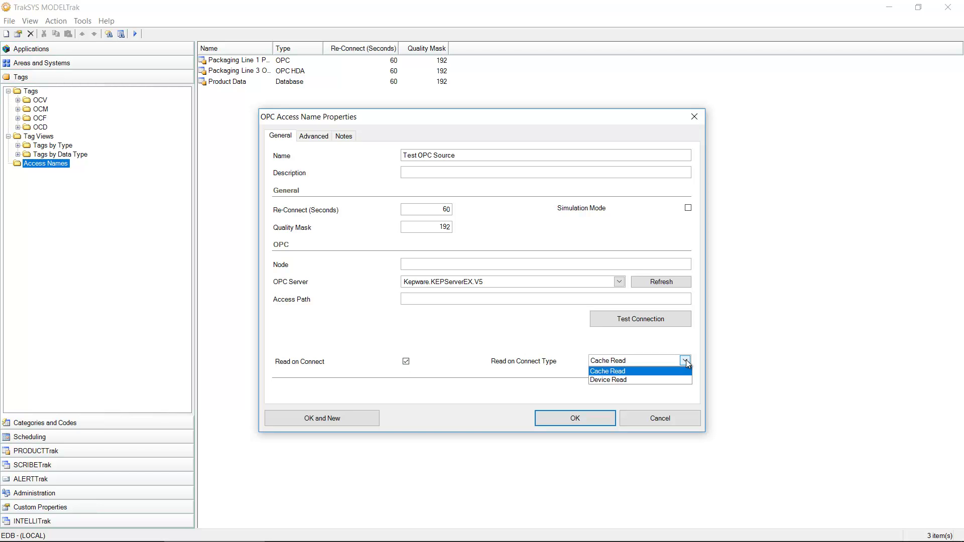
{"action": "left_click", "coordinate": [542, 333]}
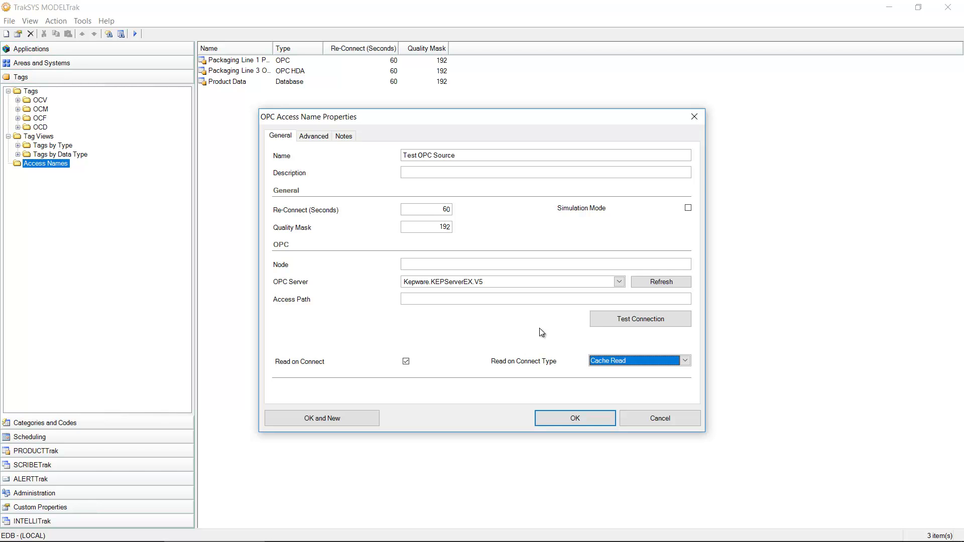
Step: Test the Kepware connection successfully and save Test OPC Source as the fourth access name
{"action": "left_click", "coordinate": [312, 138]}
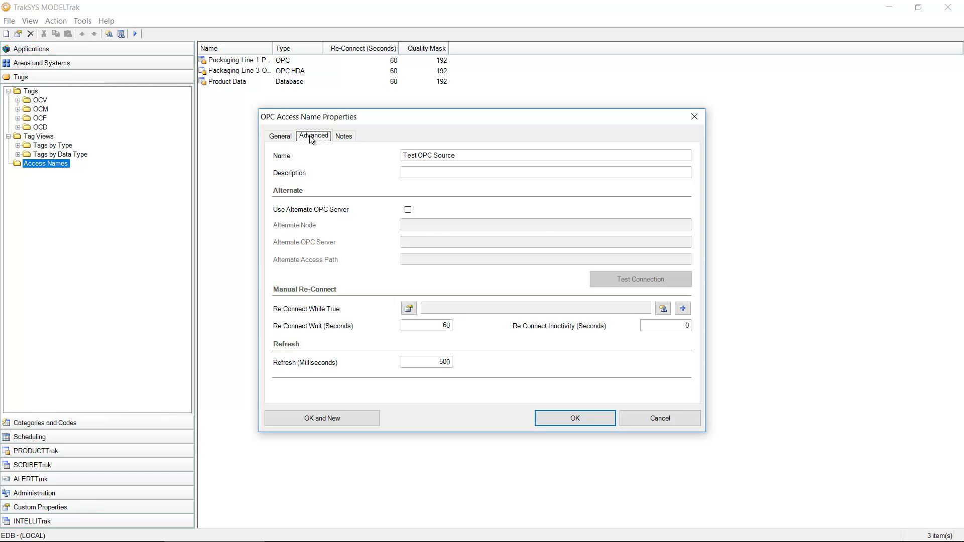
{"action": "left_click", "coordinate": [280, 140]}
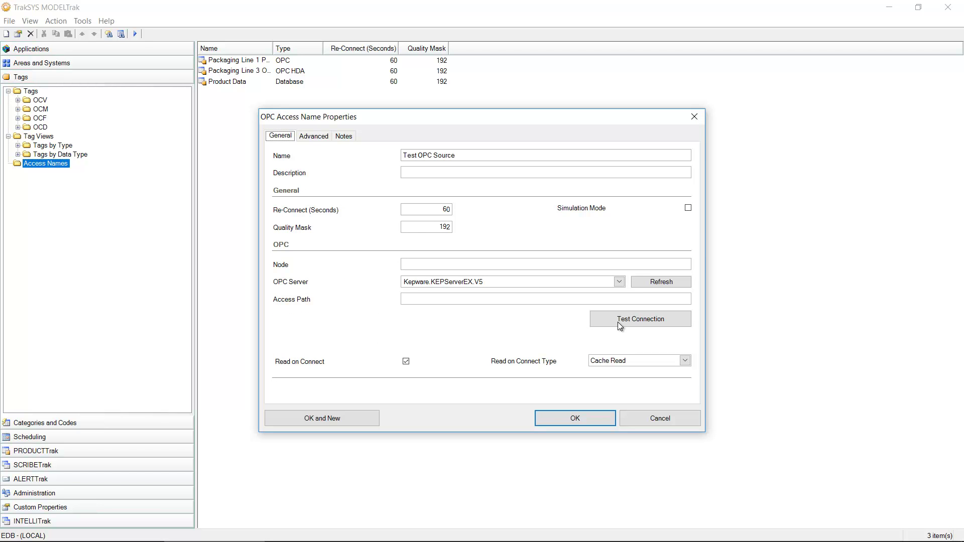
{"action": "left_click", "coordinate": [668, 321]}
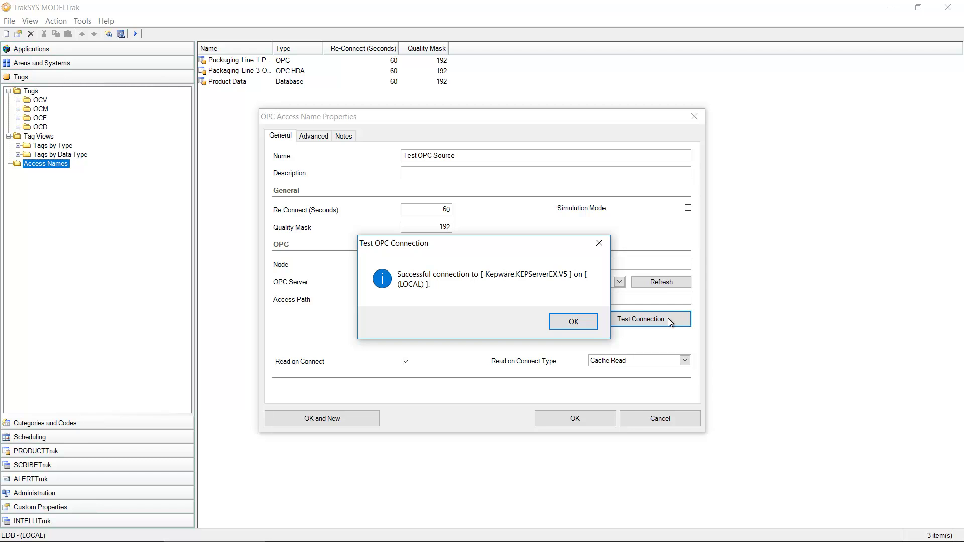
{"action": "left_click", "coordinate": [572, 324]}
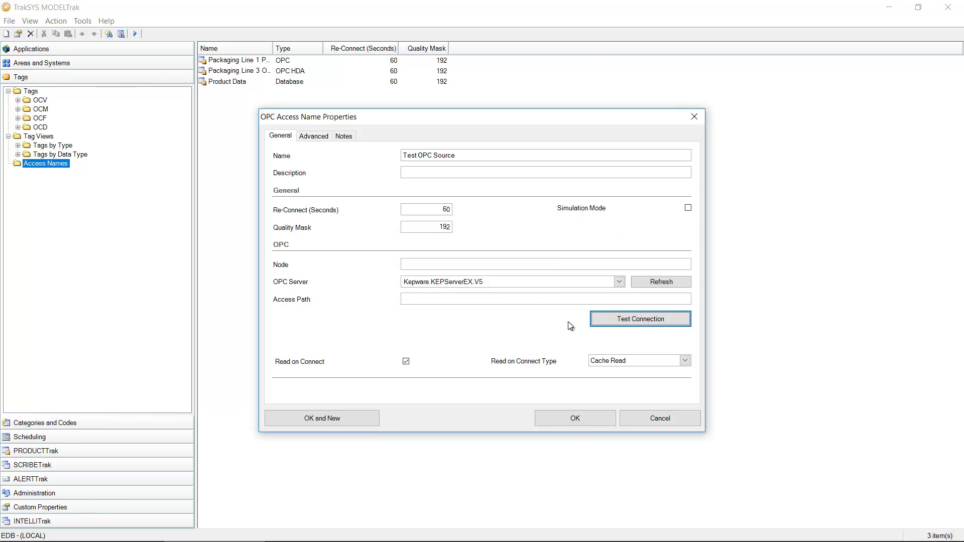
{"action": "left_click", "coordinate": [558, 425]}
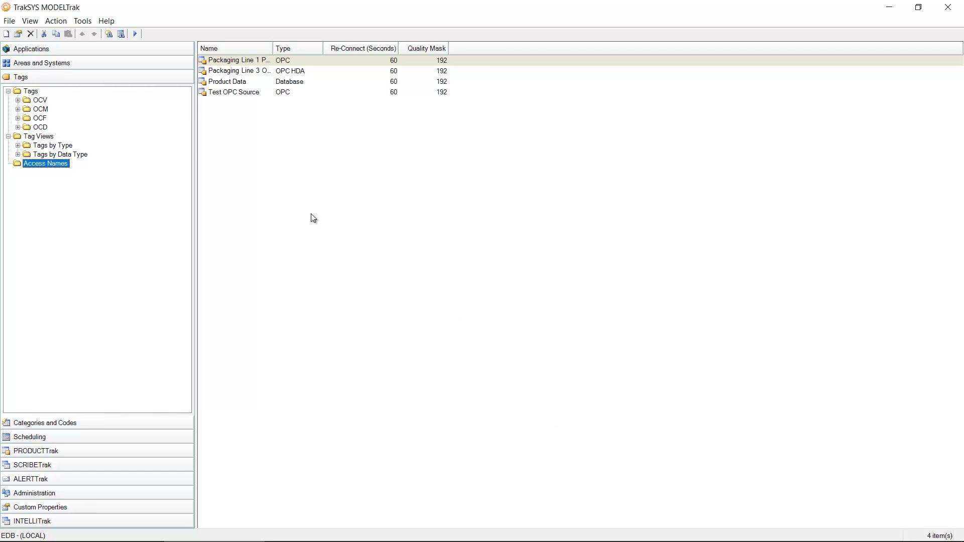
Step: Expand the OCD tag group and bring up its New Tag options
{"action": "left_click", "coordinate": [41, 128]}
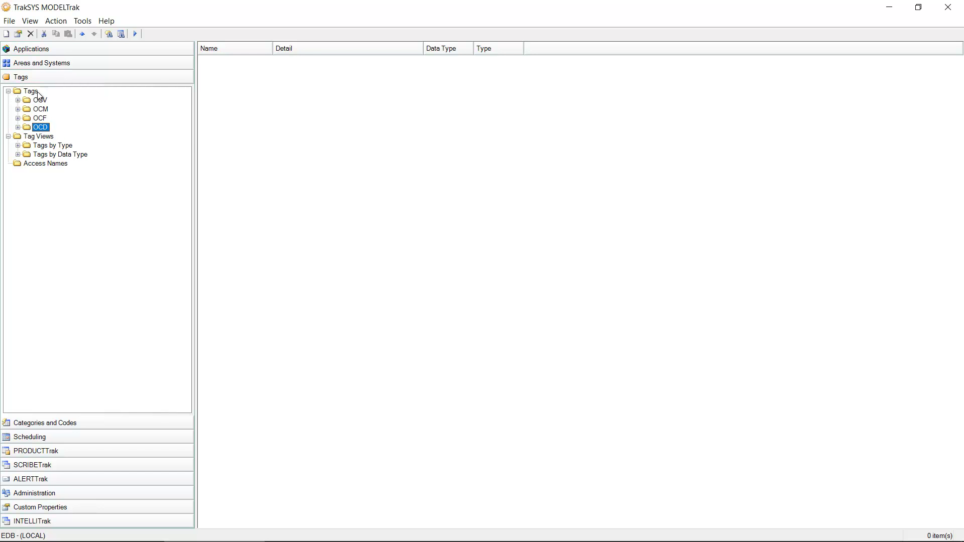
{"action": "right_click", "coordinate": [38, 125]}
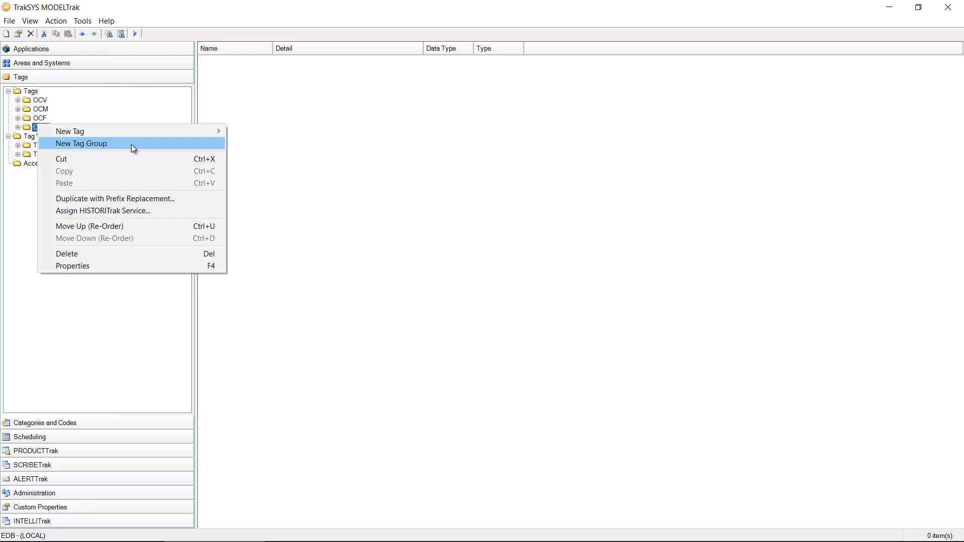
{"action": "left_click", "coordinate": [324, 150]}
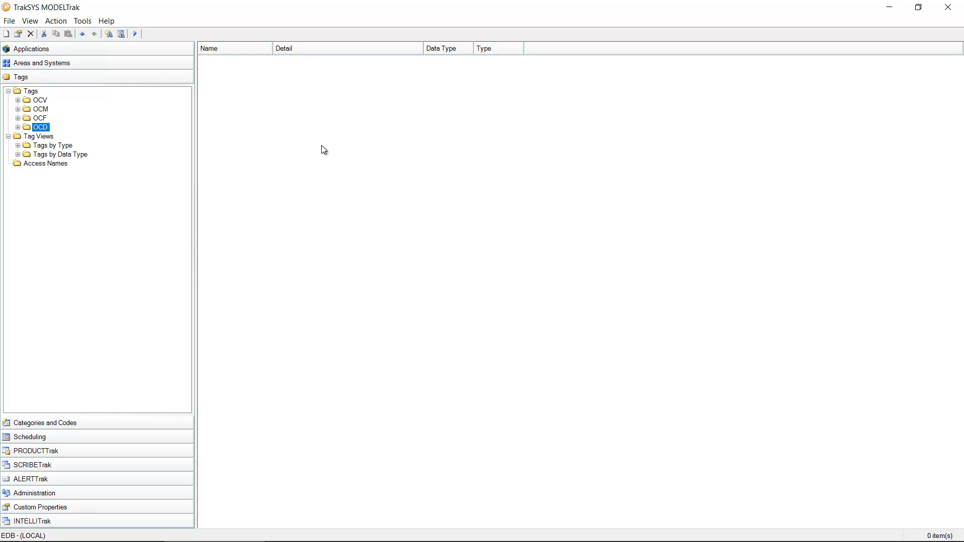
{"action": "right_click", "coordinate": [38, 128]}
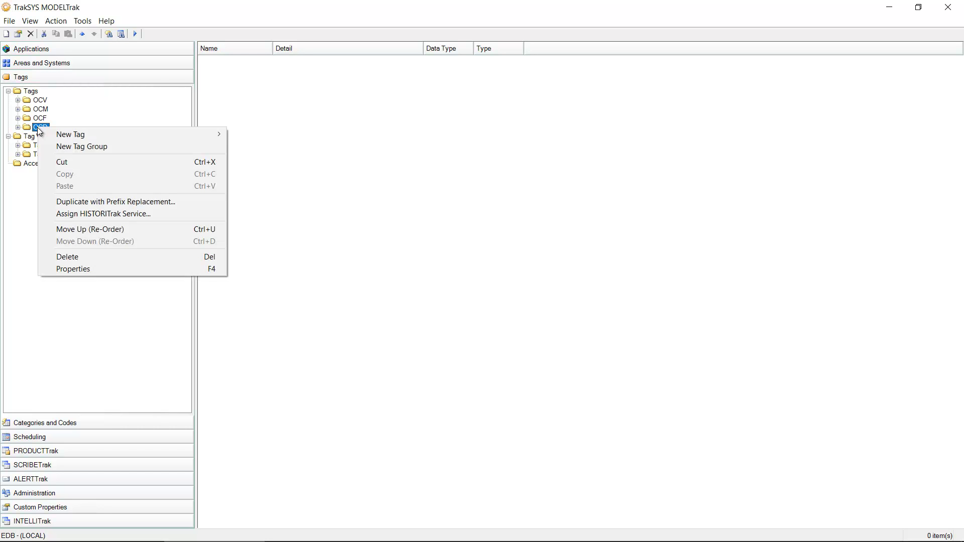
{"action": "mouse_move", "coordinate": [126, 134]}
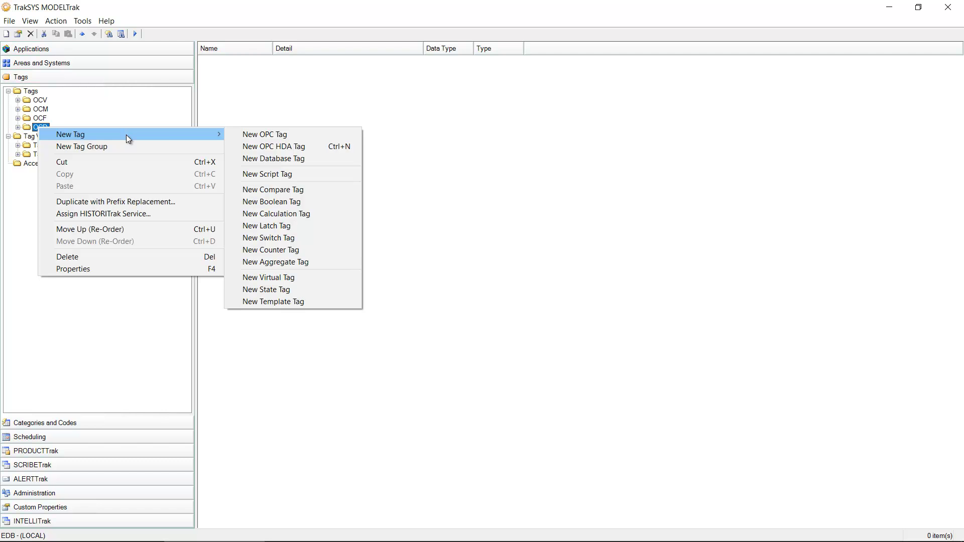
Step: Create OPC tag 'SIN Sim' in OCD with Float data type and Test OPC Source access name
{"action": "left_click", "coordinate": [318, 140]}
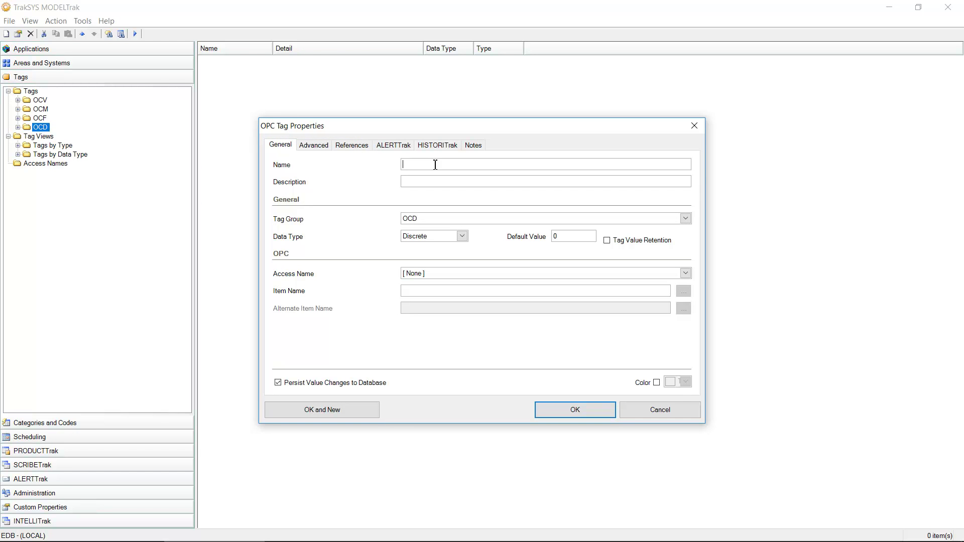
{"action": "type", "text": "SIN Sim"}
{"action": "left_click", "coordinate": [460, 237]}
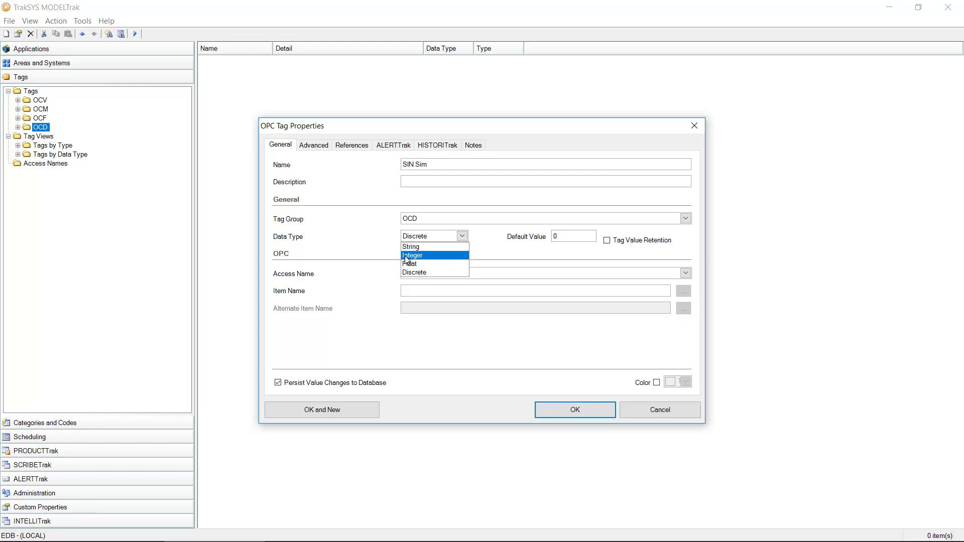
{"action": "left_click", "coordinate": [446, 268]}
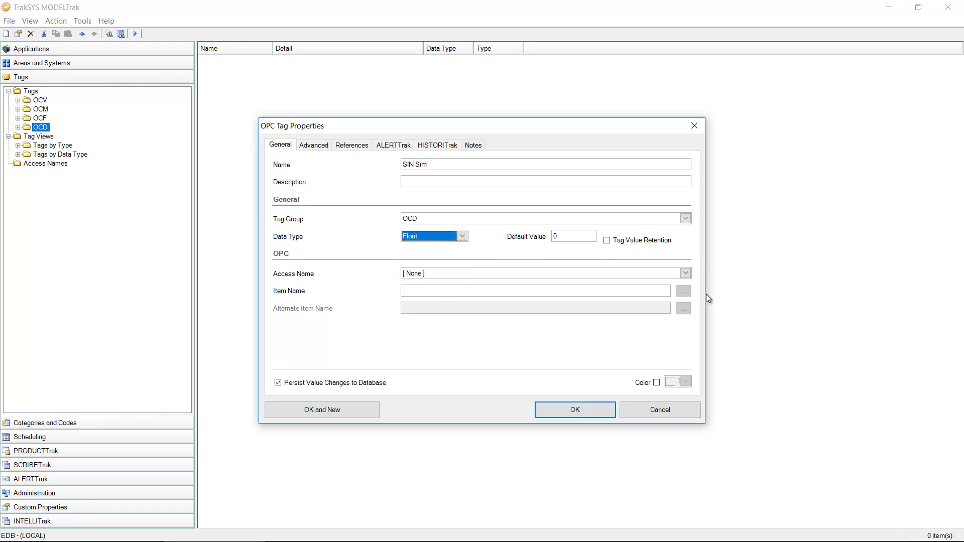
{"action": "left_click", "coordinate": [685, 273]}
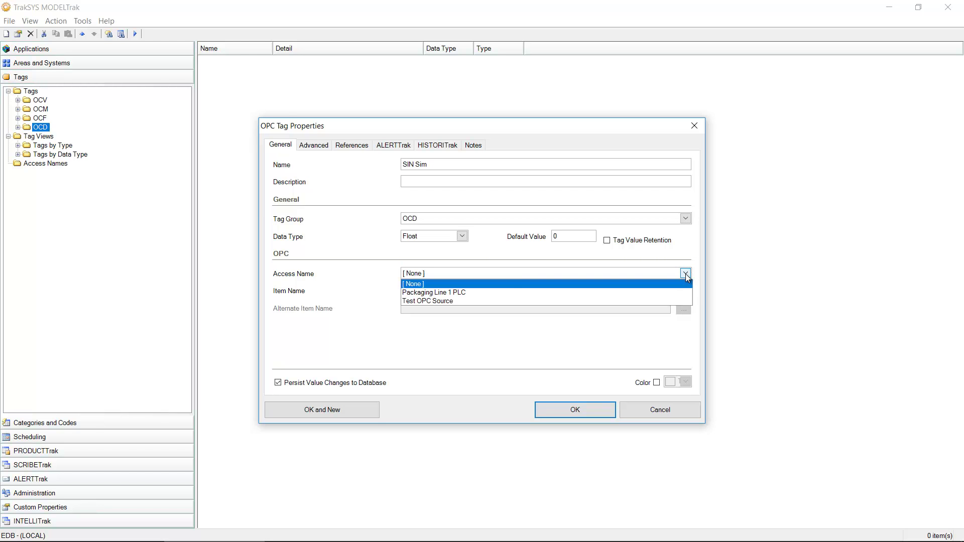
{"action": "left_click", "coordinate": [439, 301]}
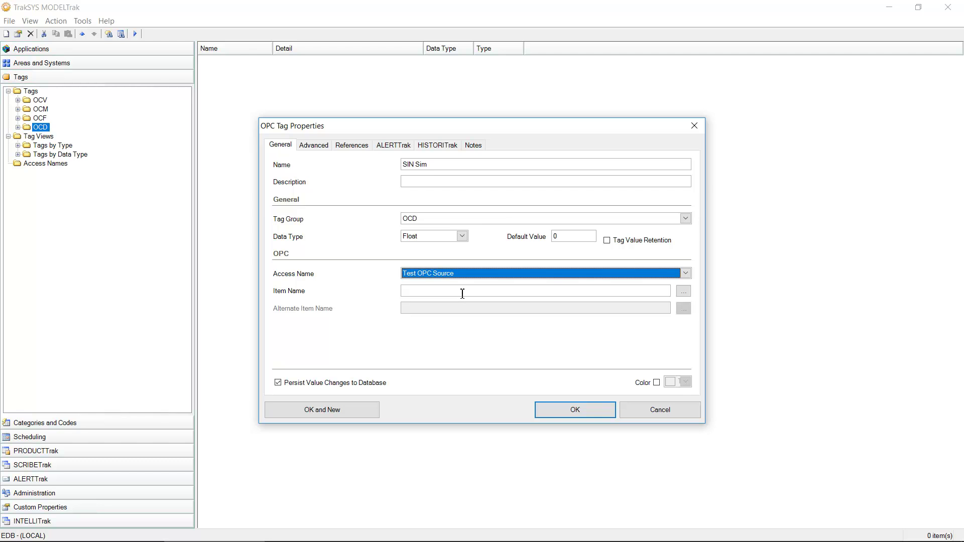
{"action": "left_click", "coordinate": [462, 293]}
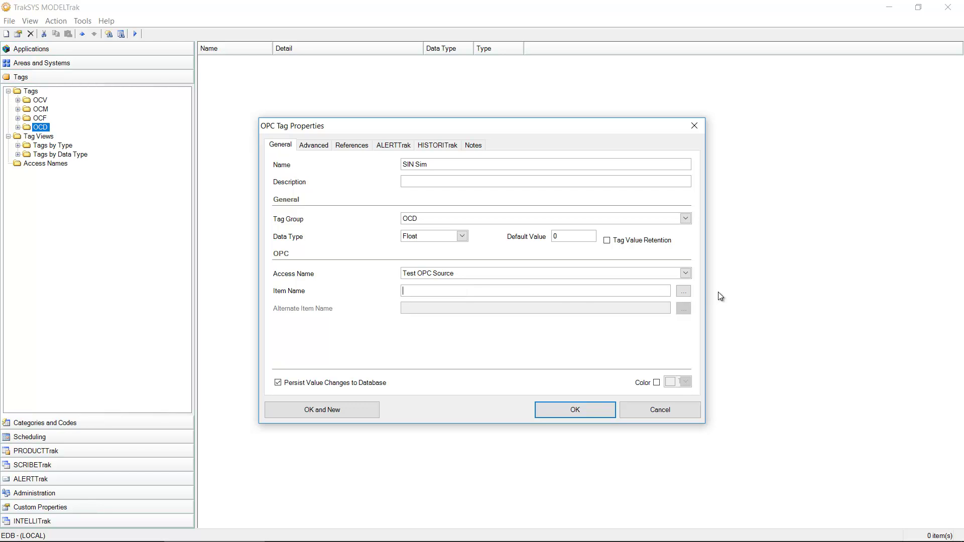
Step: Set the tag's item to Simulation Examples.Functions.Sine1 using the OPC Tag Browser
{"action": "left_click", "coordinate": [684, 294]}
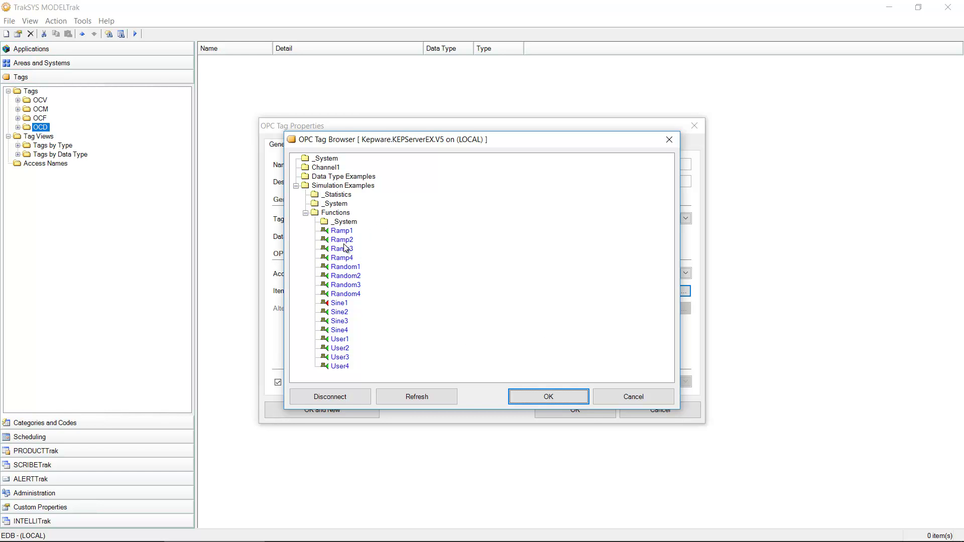
{"action": "left_click", "coordinate": [340, 303]}
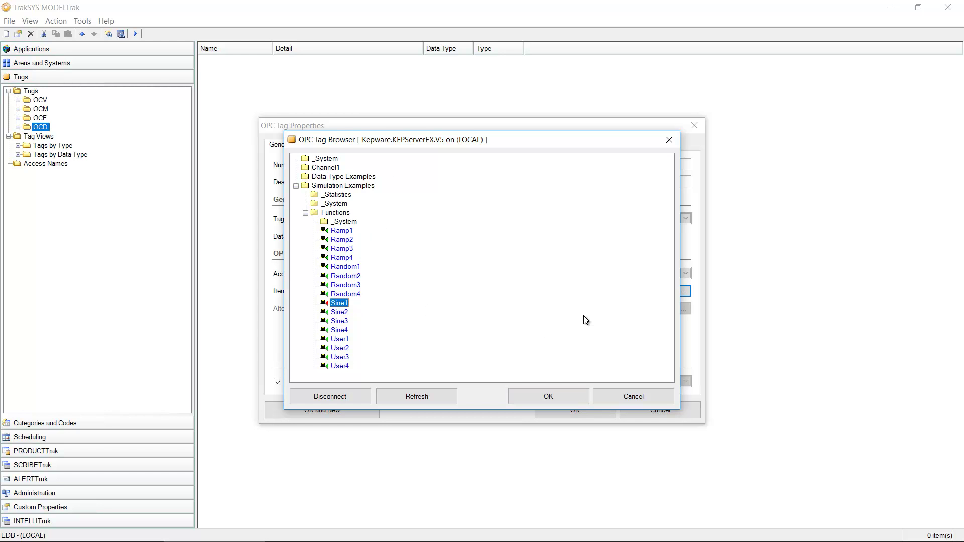
{"action": "left_click", "coordinate": [561, 402]}
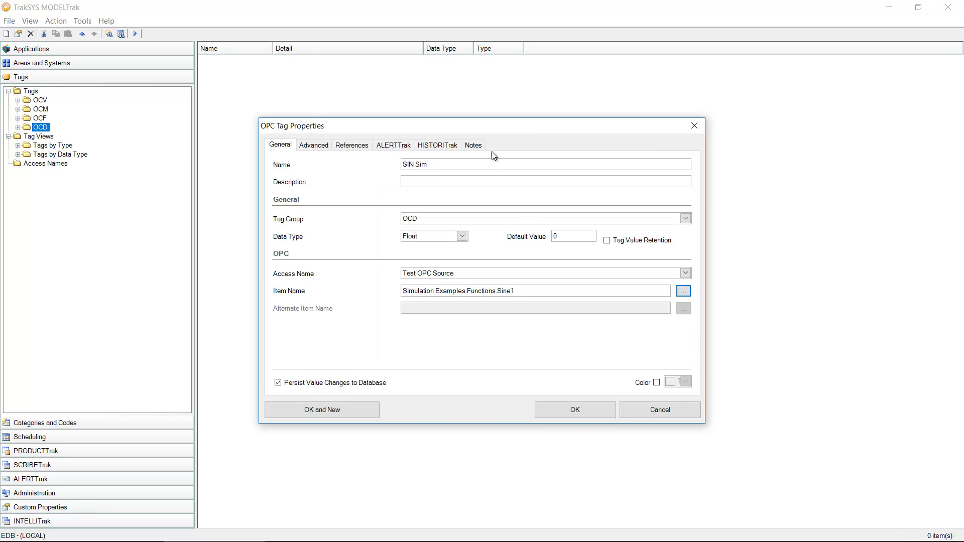
Step: Rename the tag from 'SIN Sim' to 'Sine1 Sim'
{"action": "left_click", "coordinate": [416, 165]}
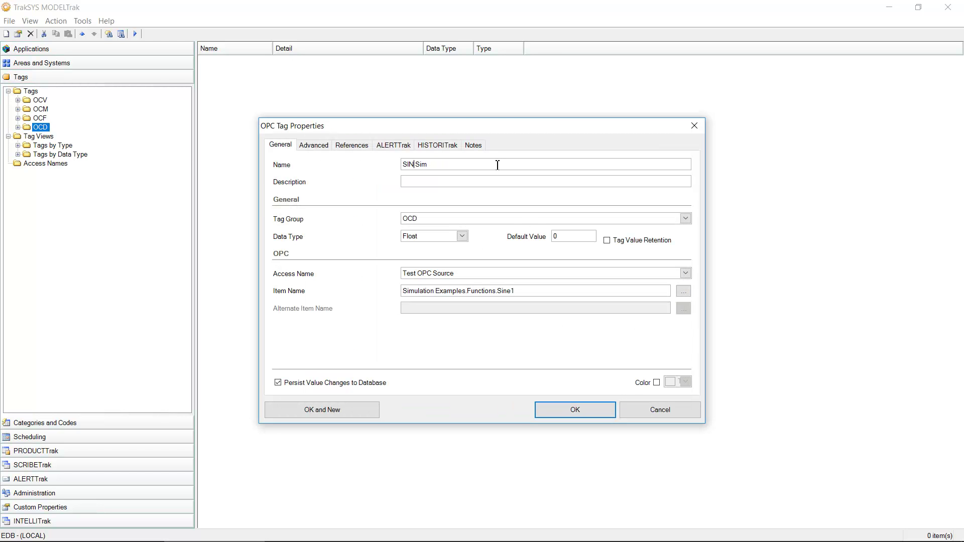
{"action": "key", "text": "BackSpace"}
{"action": "key", "text": "BackSpace"}
{"action": "type", "text": "ine1"}
Step: Save the Sine1 Sim tag and review the OCF and OCD tags in LOGICTrak Client
{"action": "left_click", "coordinate": [582, 409]}
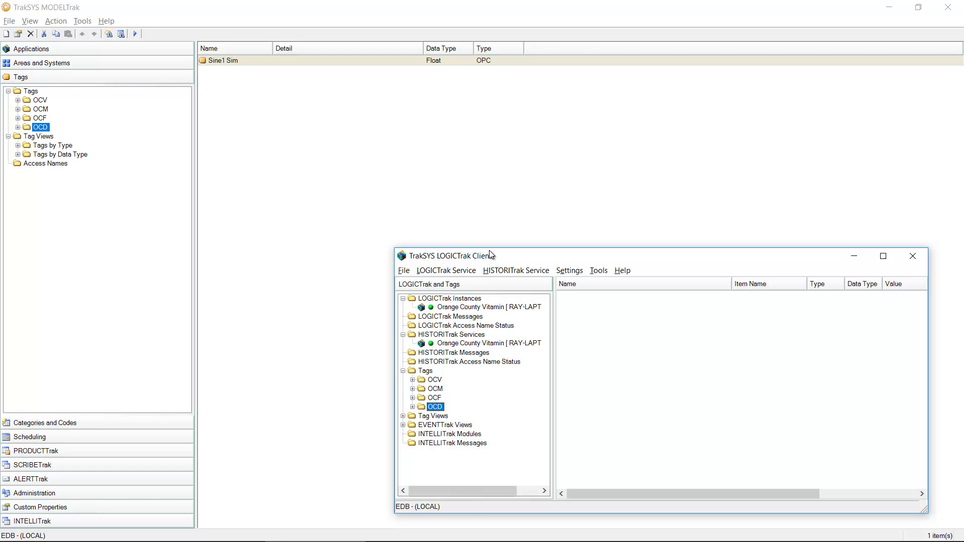
{"action": "left_click", "coordinate": [435, 398]}
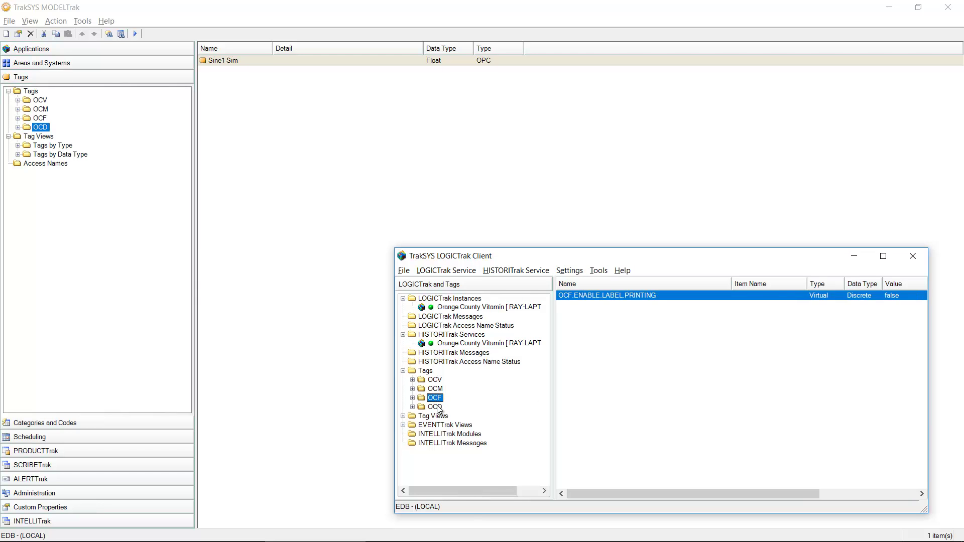
{"action": "left_click", "coordinate": [439, 407]}
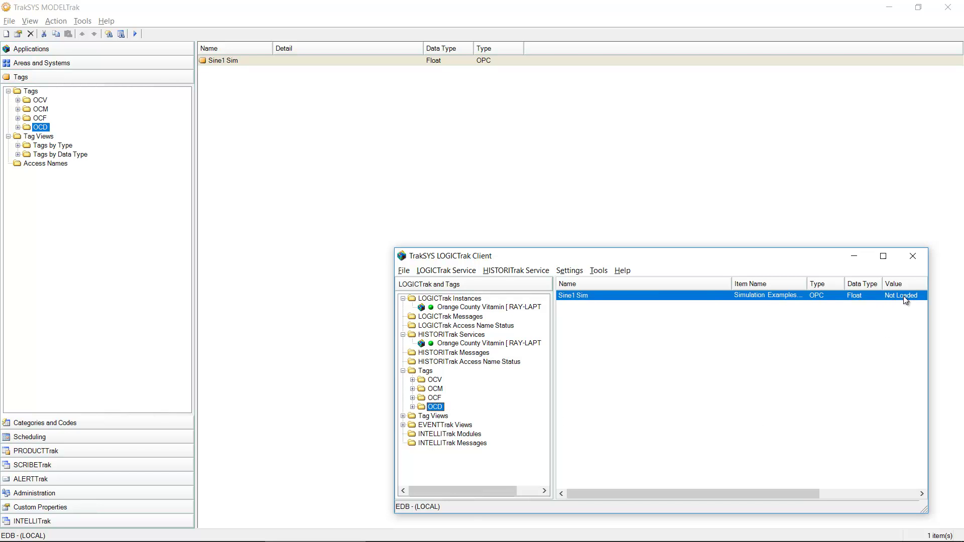
Step: Restart the Orange County Vitamin logic instance, then return to MODELTrak's Access Names list
{"action": "left_click", "coordinate": [477, 308]}
{"action": "right_click", "coordinate": [478, 309]}
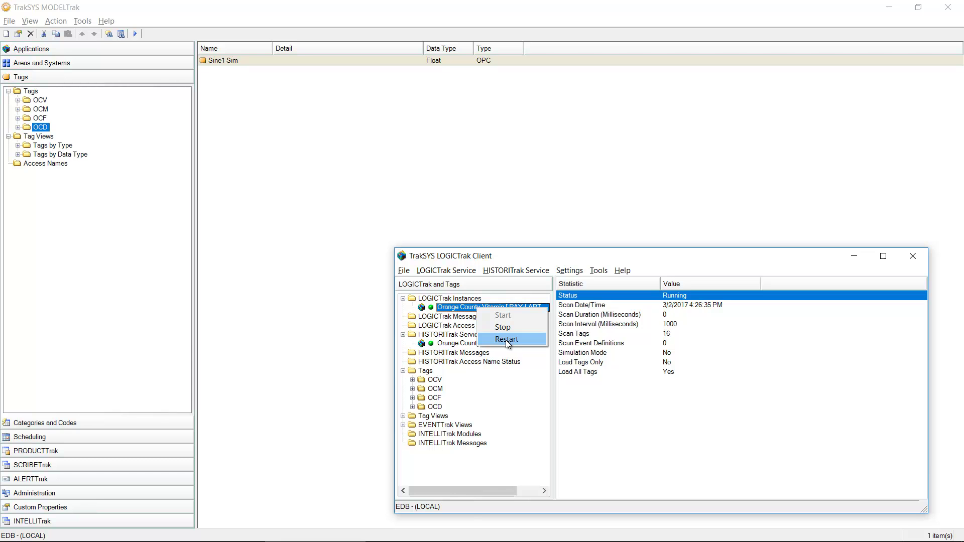
{"action": "left_click", "coordinate": [728, 419]}
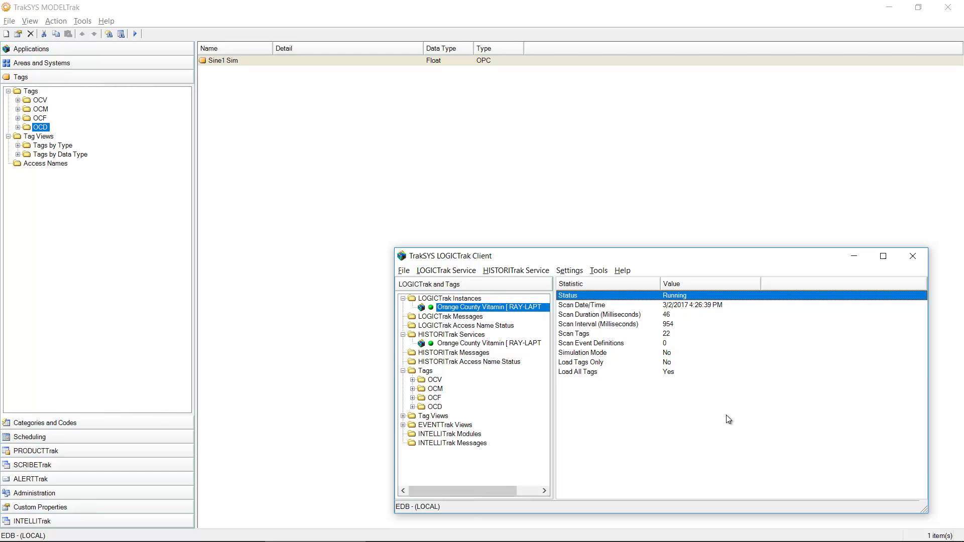
{"action": "left_click", "coordinate": [669, 209]}
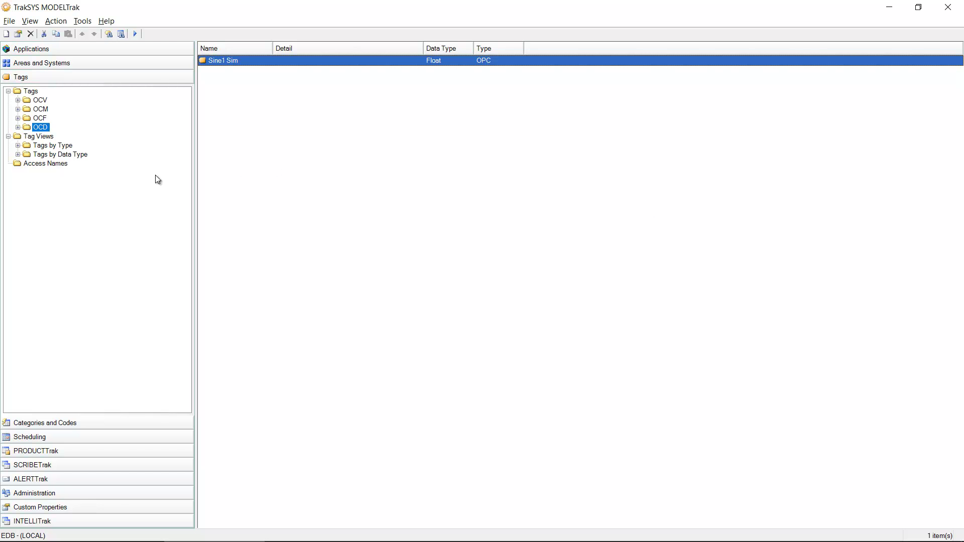
{"action": "left_click", "coordinate": [48, 164]}
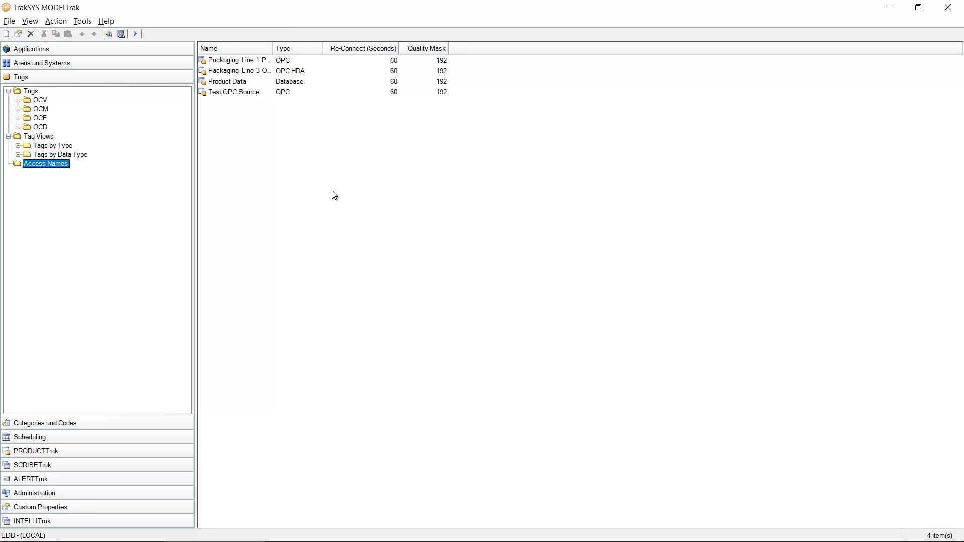